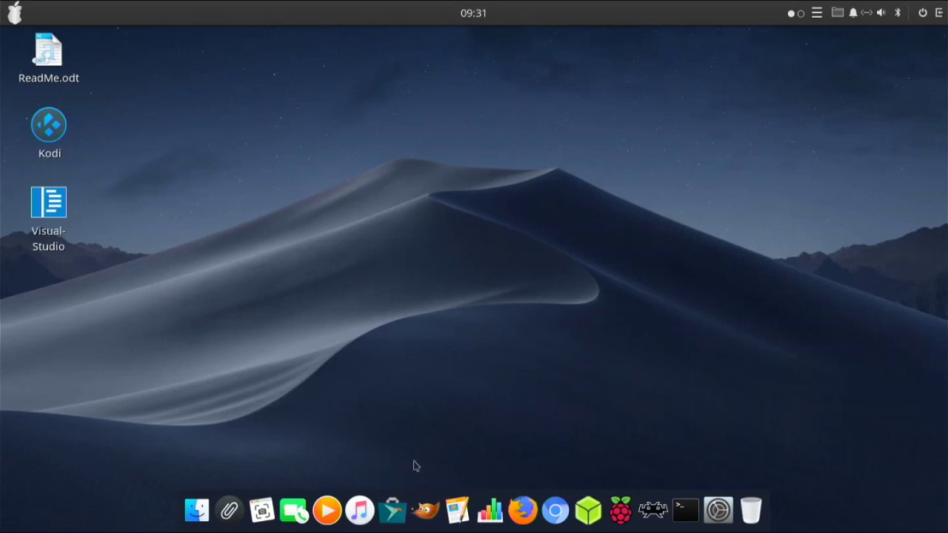
Install the wisdom app from Snap Store's Entertainment category, authorising with the account password, then minimise the store
{"action": "left_click", "coordinate": [397, 511]}
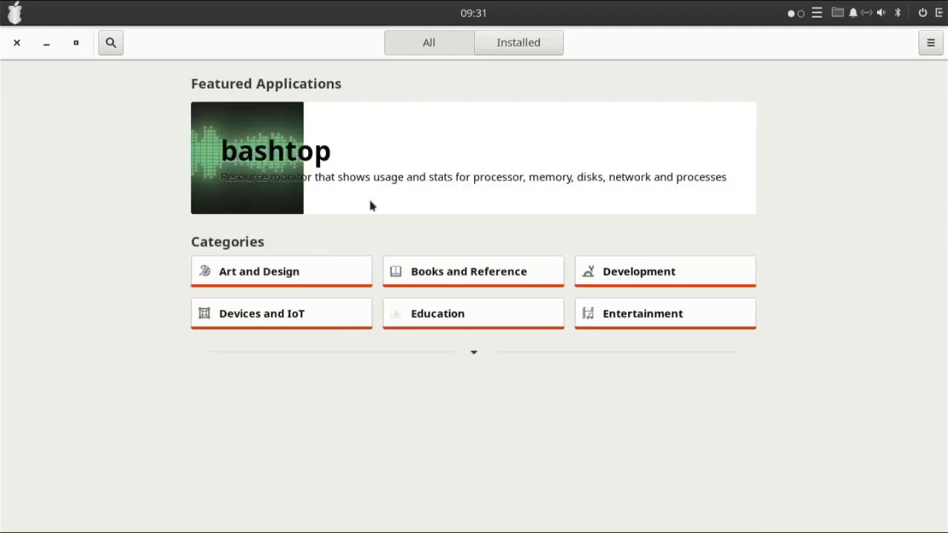
{"action": "left_click", "coordinate": [615, 322]}
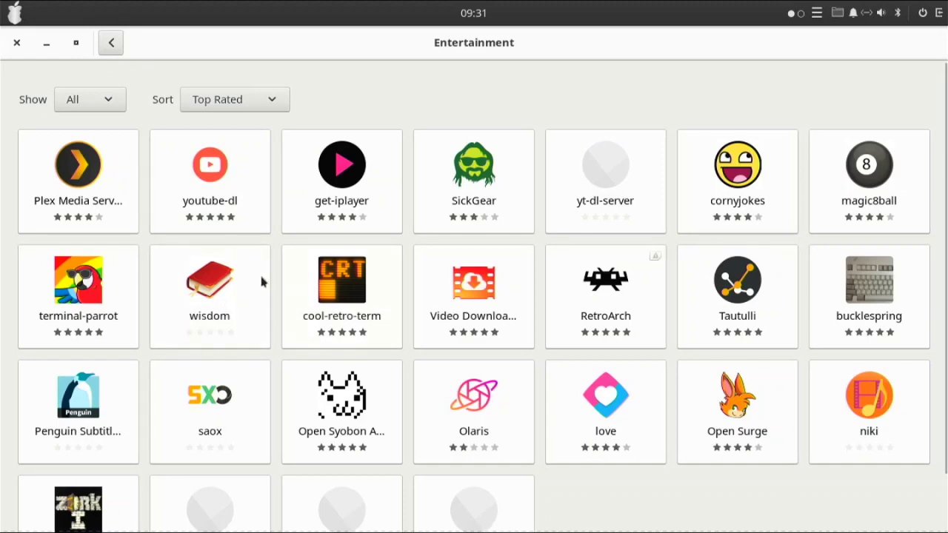
{"action": "left_click", "coordinate": [256, 274]}
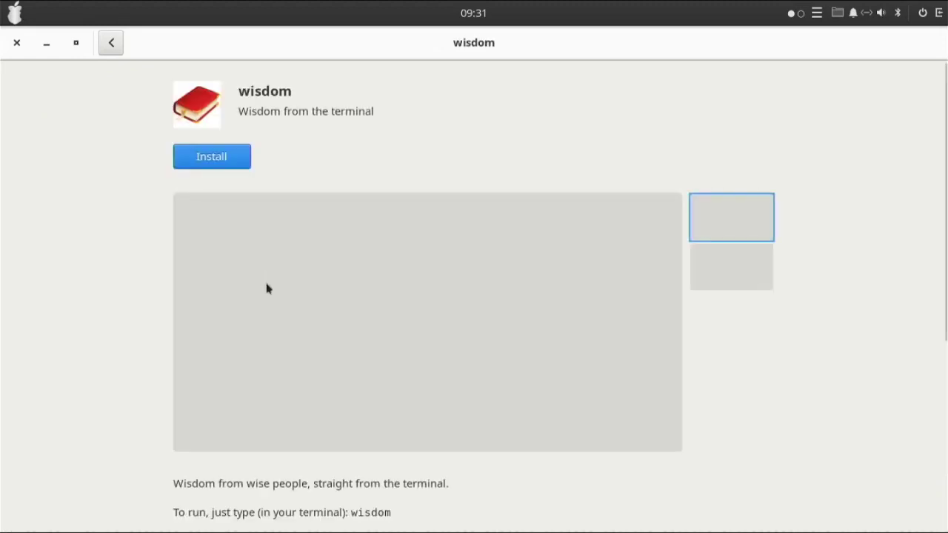
{"action": "left_click", "coordinate": [230, 164]}
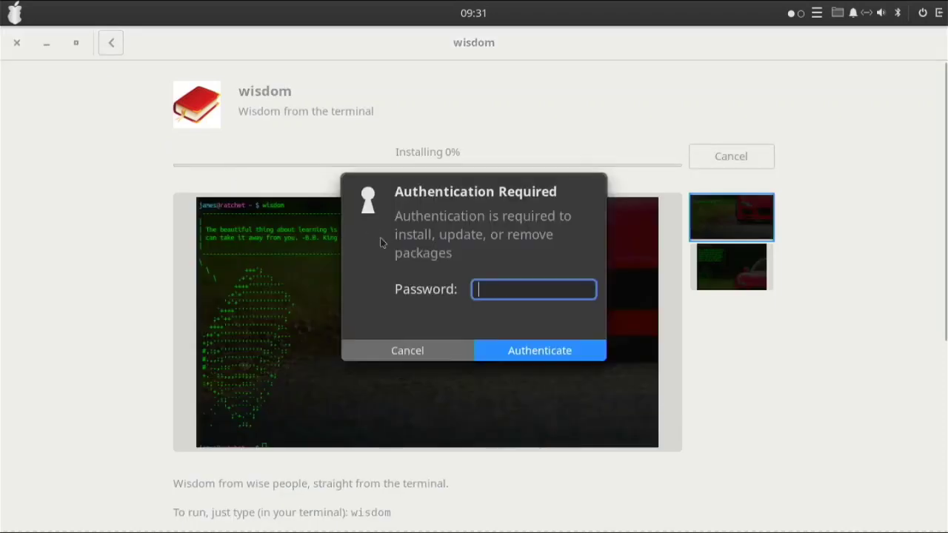
{"action": "type", "text": "••••"}
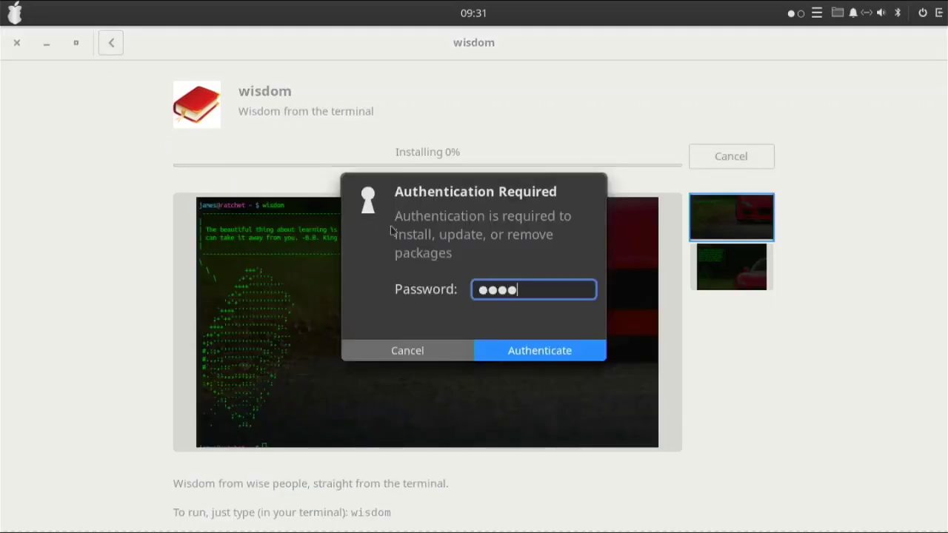
{"action": "type", "text": "•••••"}
{"action": "key", "text": "Return"}
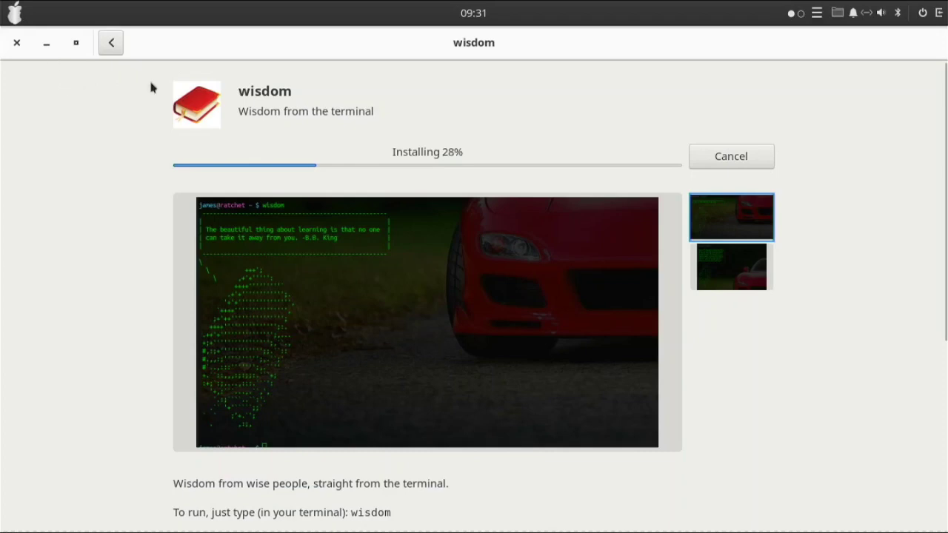
{"action": "left_click", "coordinate": [38, 42]}
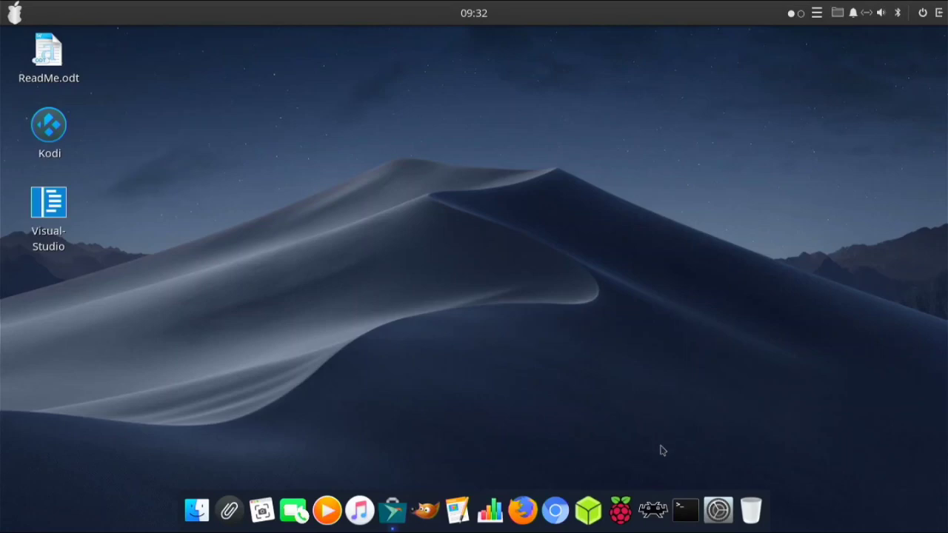
{"action": "left_click", "coordinate": [651, 515]}
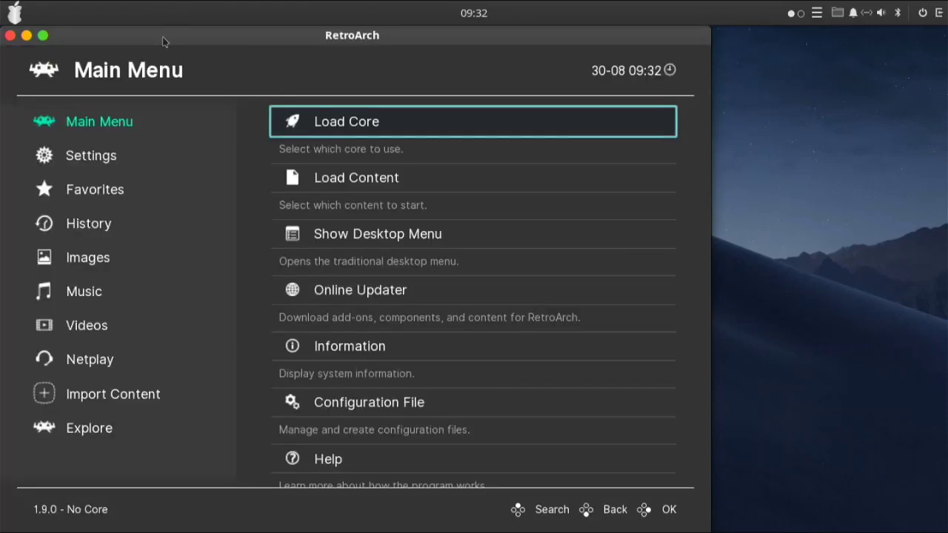
{"action": "key", "text": "Left"}
{"action": "key", "text": "Down"}
{"action": "key", "text": "Down"}
{"action": "key", "text": "Down"}
{"action": "key", "text": "Down"}
{"action": "key", "text": "Down"}
{"action": "key", "text": "Down"}
{"action": "key", "text": "Down"}
{"action": "key", "text": "Down"}
{"action": "key", "text": "Down"}
{"action": "key", "text": "Down"}
{"action": "key", "text": "Down"}
{"action": "key", "text": "Down"}
{"action": "key", "text": "Down"}
{"action": "key", "text": "Down"}
{"action": "key", "text": "Down"}
{"action": "key", "text": "Down"}
{"action": "key", "text": "Down"}
{"action": "key", "text": "Down"}
{"action": "key", "text": "Down"}
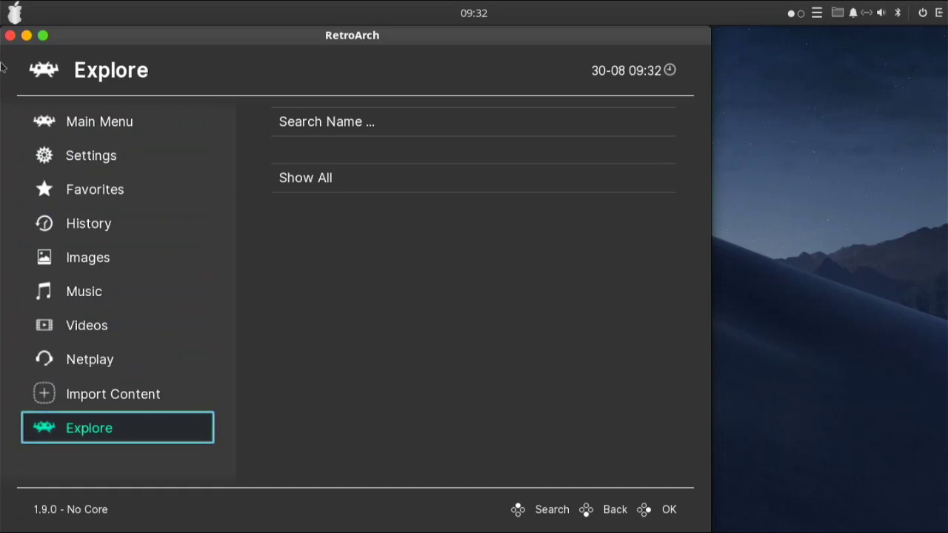
{"action": "left_click", "coordinate": [9, 35]}
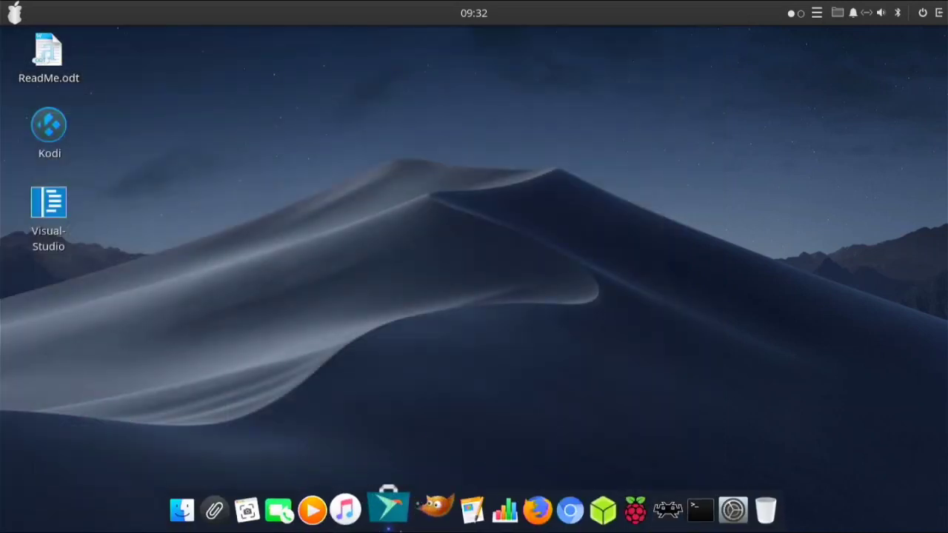
Confirm wisdom now shows Remove in Snap Store, then unmaximise and close the store window
{"action": "left_click", "coordinate": [399, 518]}
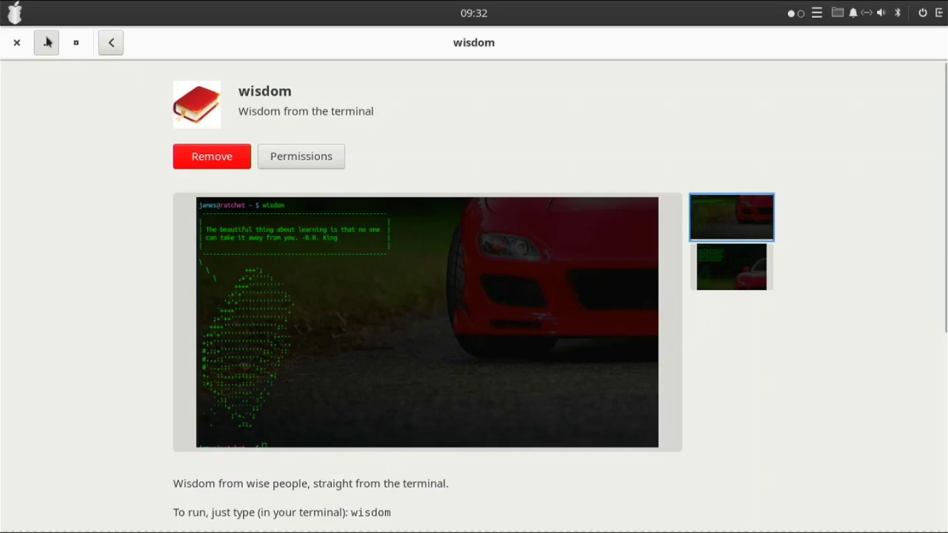
{"action": "left_click_drag", "start_coordinate": [45, 38], "coordinate": [112, 64]}
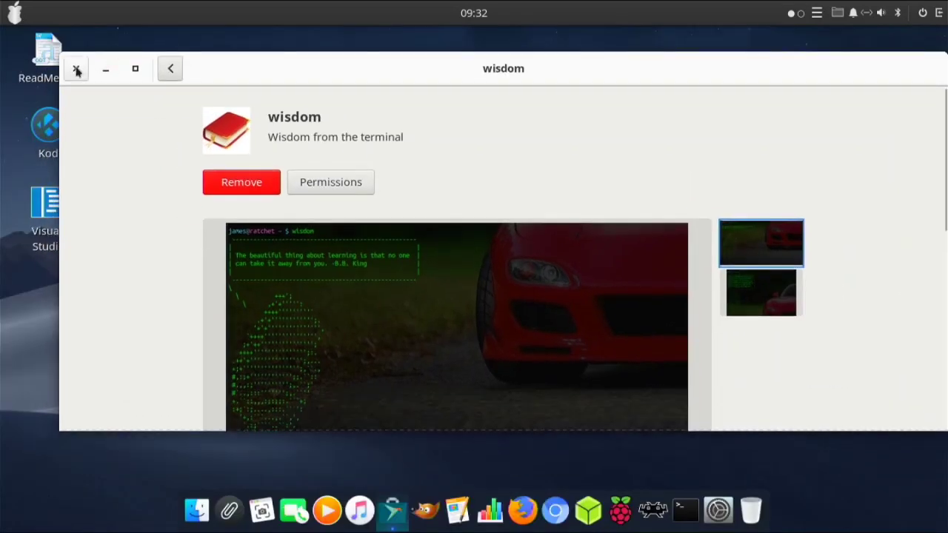
{"action": "left_click", "coordinate": [76, 68]}
{"action": "left_click", "coordinate": [16, 13]}
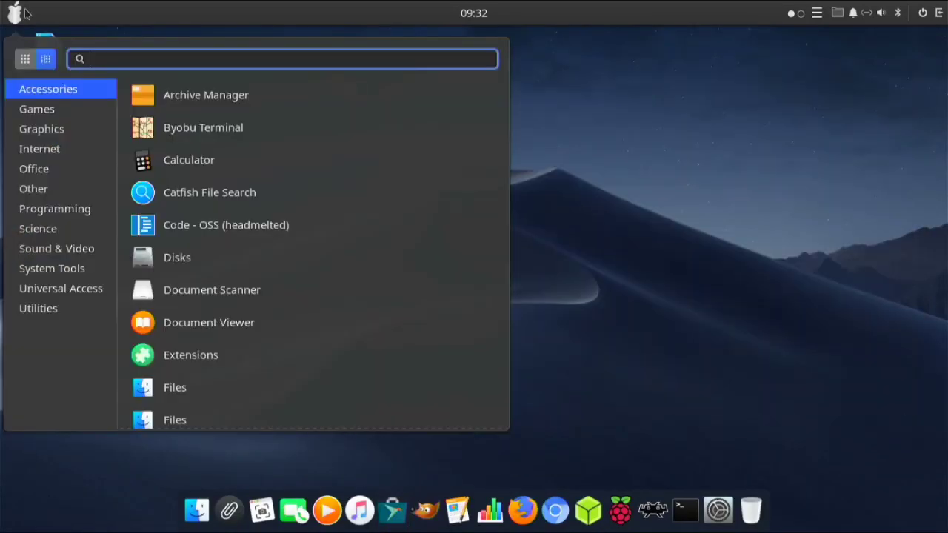
{"action": "type", "text": "wi"}
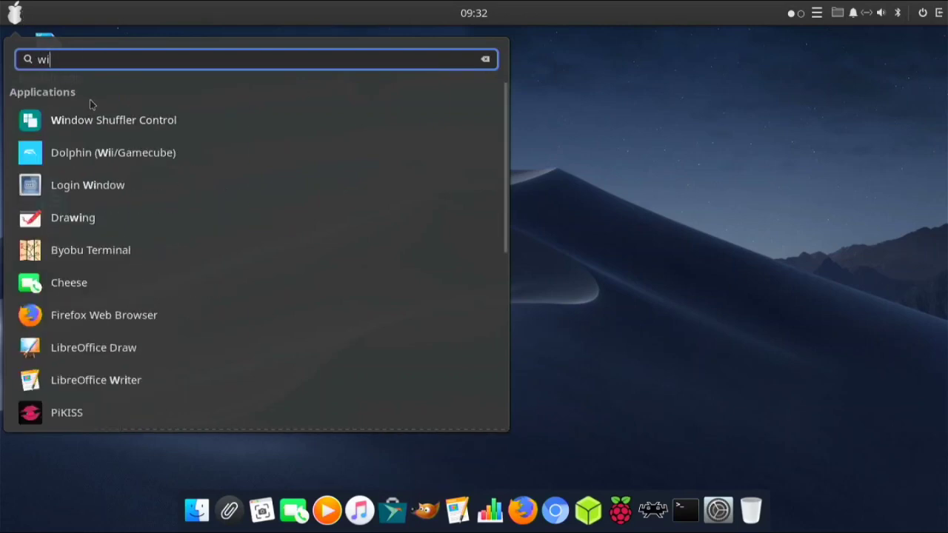
{"action": "type", "text": "sd"}
{"action": "key", "text": "BackSpace"}
{"action": "key", "text": "BackSpace"}
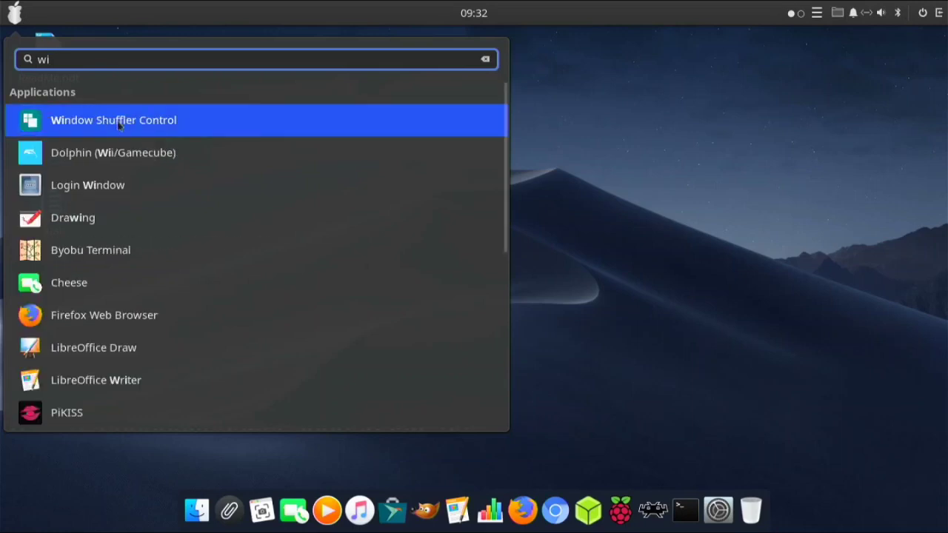
{"action": "key", "text": "BackSpace"}
{"action": "key", "text": "BackSpace"}
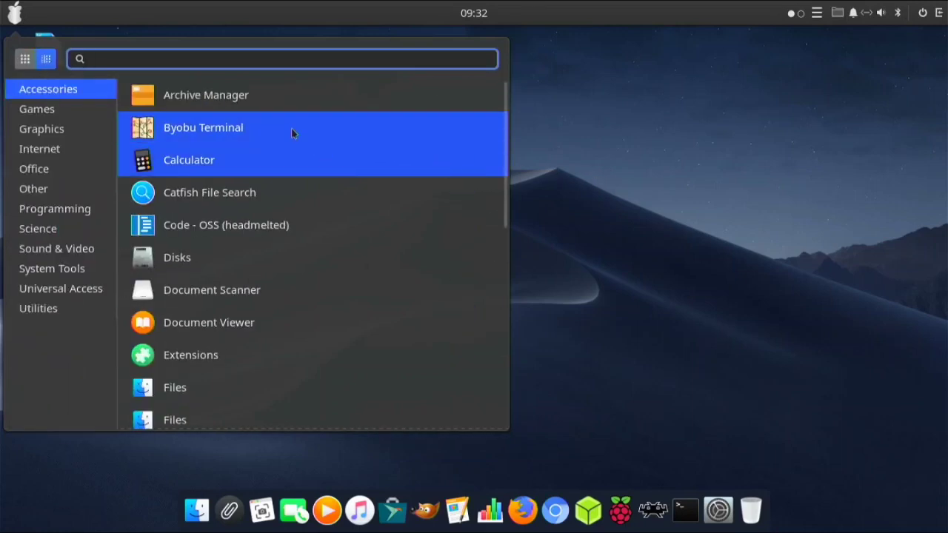
{"action": "type", "text": "coo"}
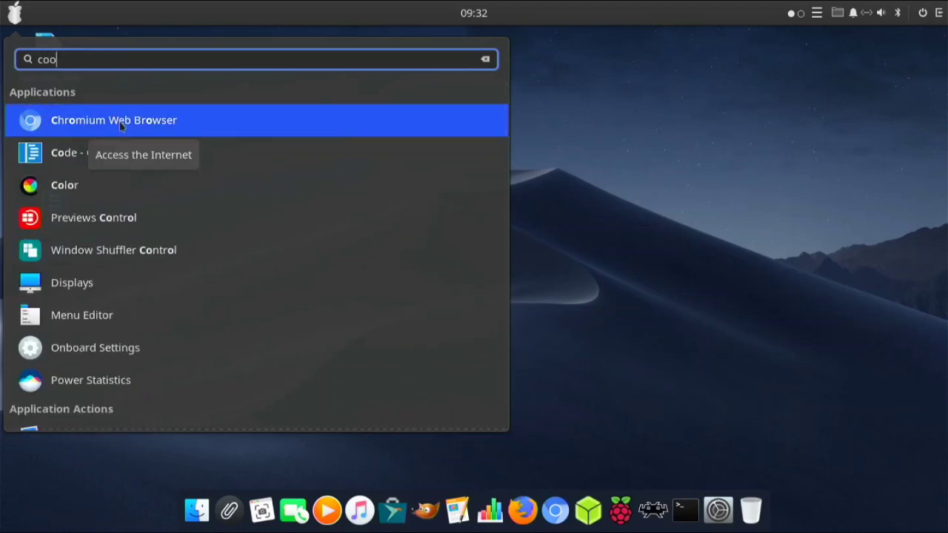
{"action": "type", "text": "l"}
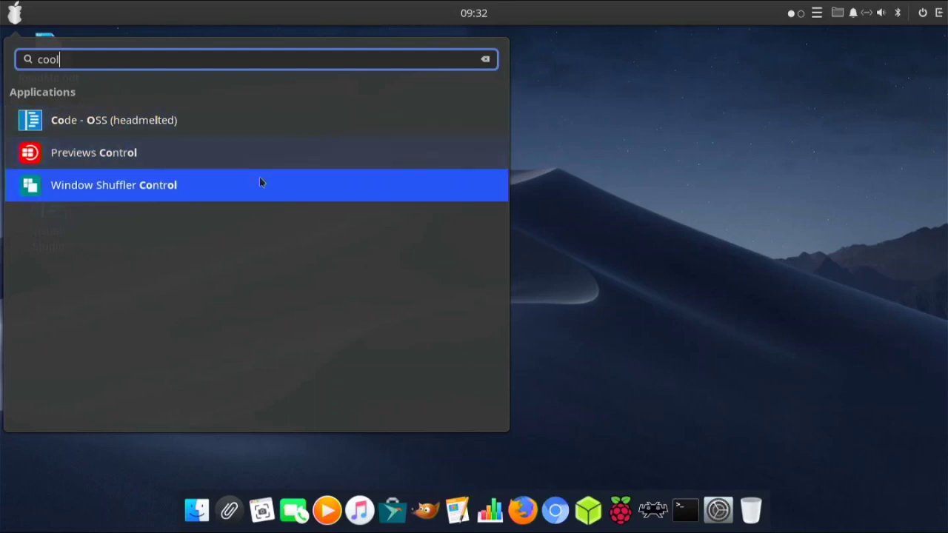
{"action": "left_click", "coordinate": [605, 259]}
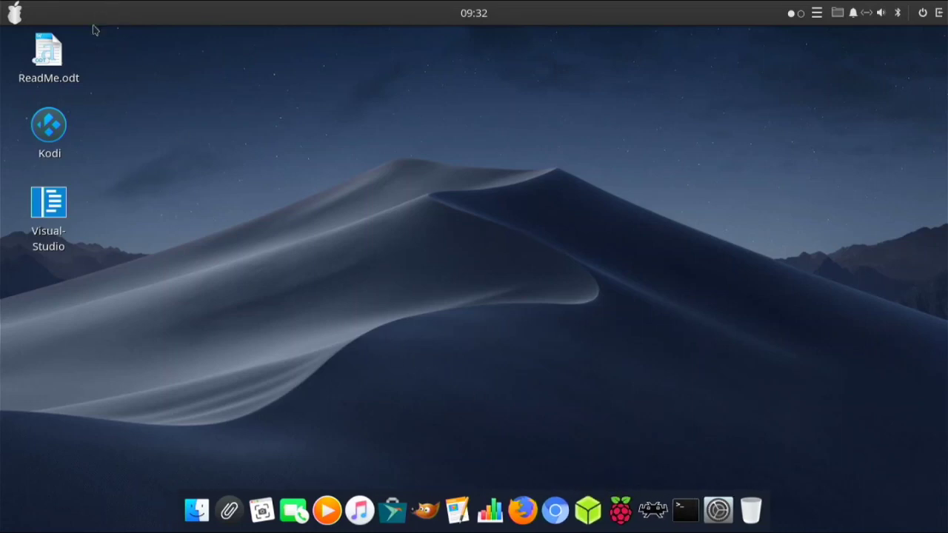
Open ReadMe.odt from the desktop in Writer and select the text from 'Pitseb' through 'for'
{"action": "double_click", "coordinate": [76, 52]}
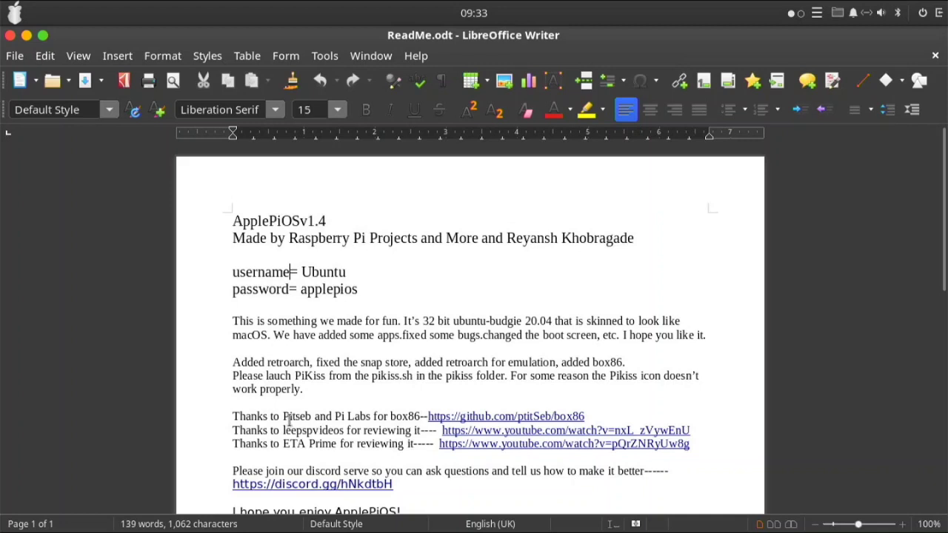
{"action": "left_click_drag", "start_coordinate": [282, 417], "coordinate": [384, 416]}
{"action": "mouse_move", "coordinate": [412, 522]}
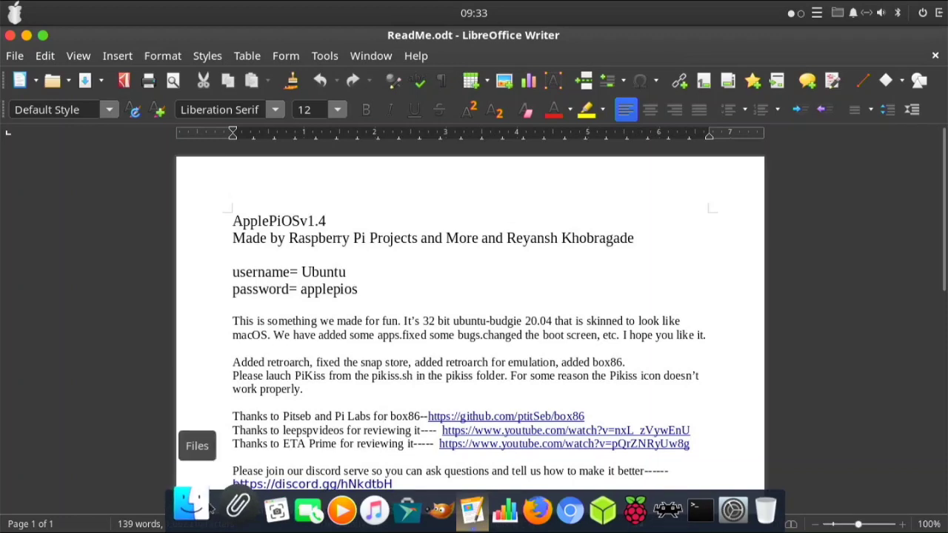
{"action": "left_click", "coordinate": [210, 509]}
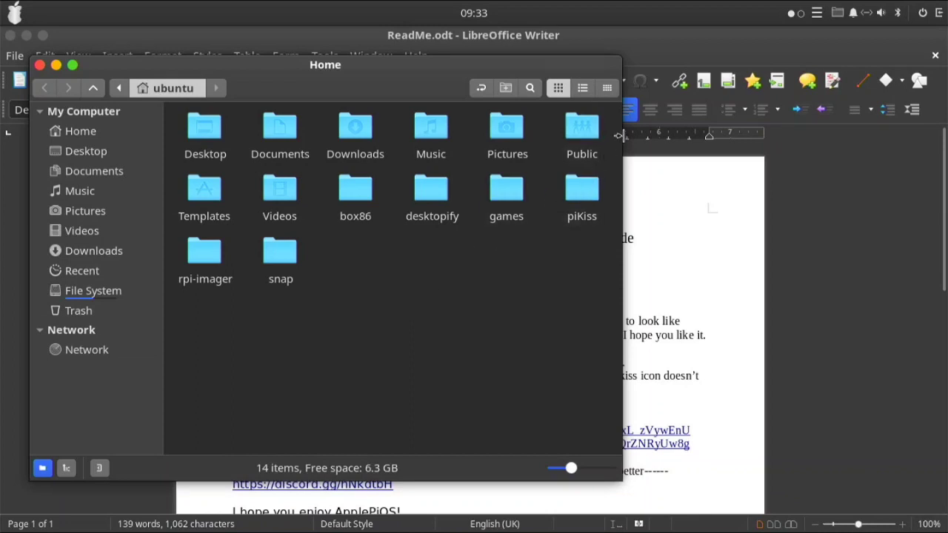
{"action": "left_click_drag", "start_coordinate": [620, 127], "coordinate": [357, 306]}
{"action": "left_click", "coordinate": [358, 306]}
{"action": "left_click", "coordinate": [40, 65]}
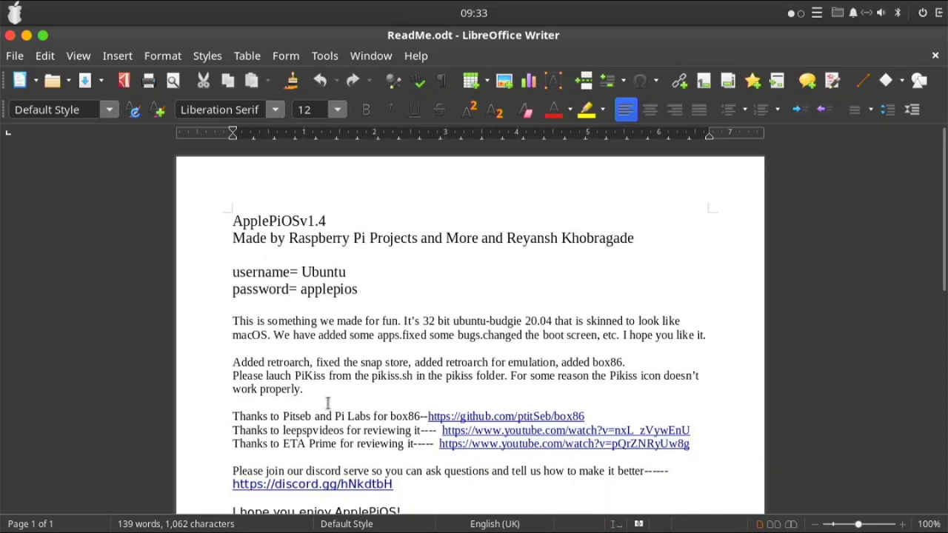
Select and deselect the leepspvideos line, then scroll down through the rest of the ReadMe
{"action": "left_click_drag", "start_coordinate": [272, 430], "coordinate": [396, 432]}
{"action": "left_click", "coordinate": [348, 429]}
{"action": "scroll", "coordinate": [361, 445], "scroll_direction": "down", "scroll_amount": 2}
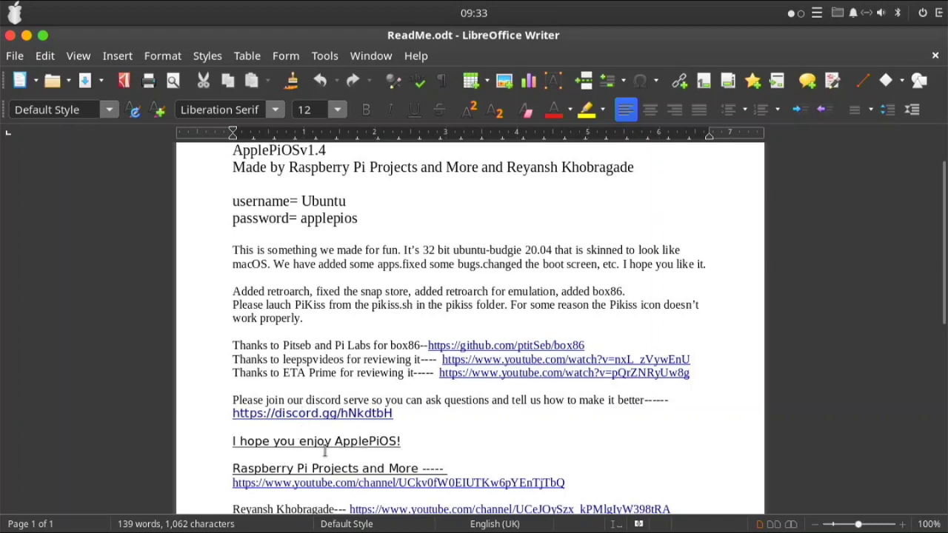
{"action": "scroll", "coordinate": [325, 450], "scroll_direction": "down", "scroll_amount": 2}
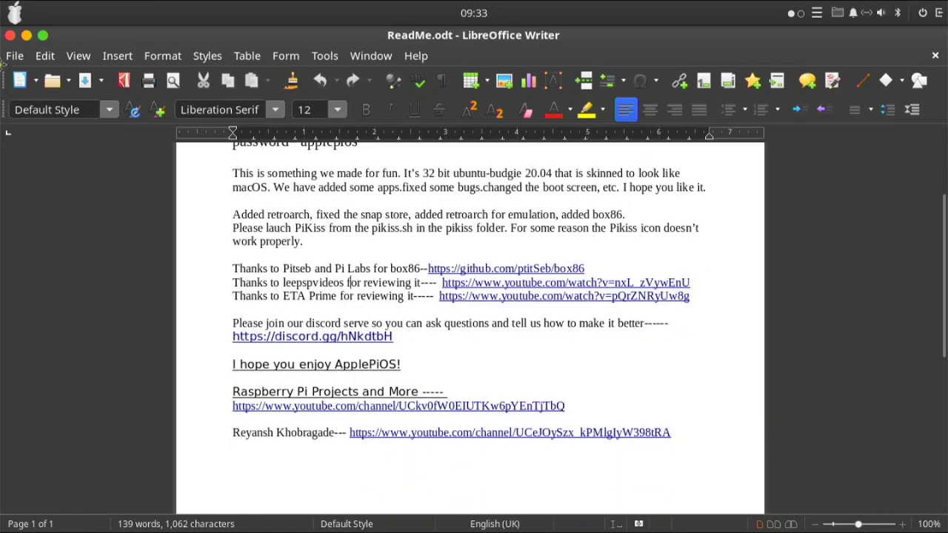
Close the ReadMe, browse the Games and Graphics categories in the app menu, then dismiss it
{"action": "left_click", "coordinate": [10, 36]}
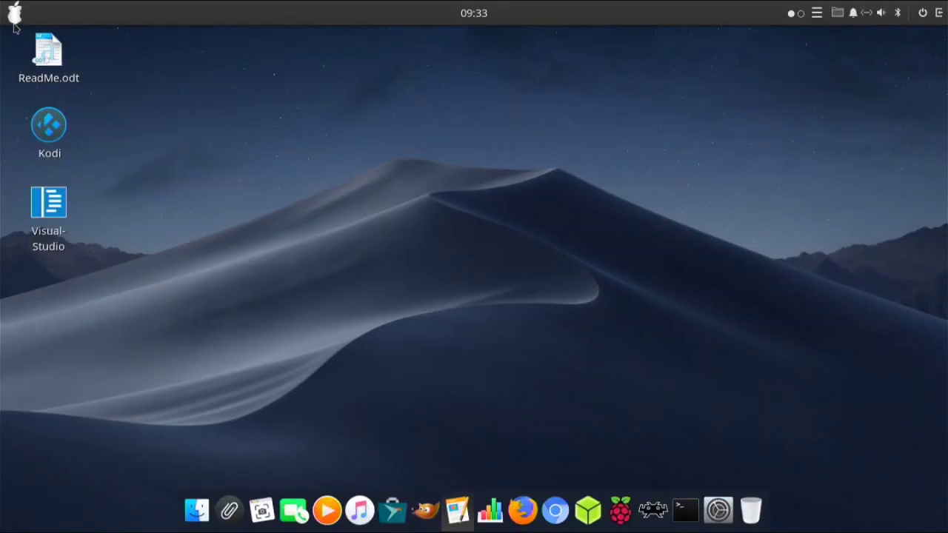
{"action": "left_click", "coordinate": [15, 13]}
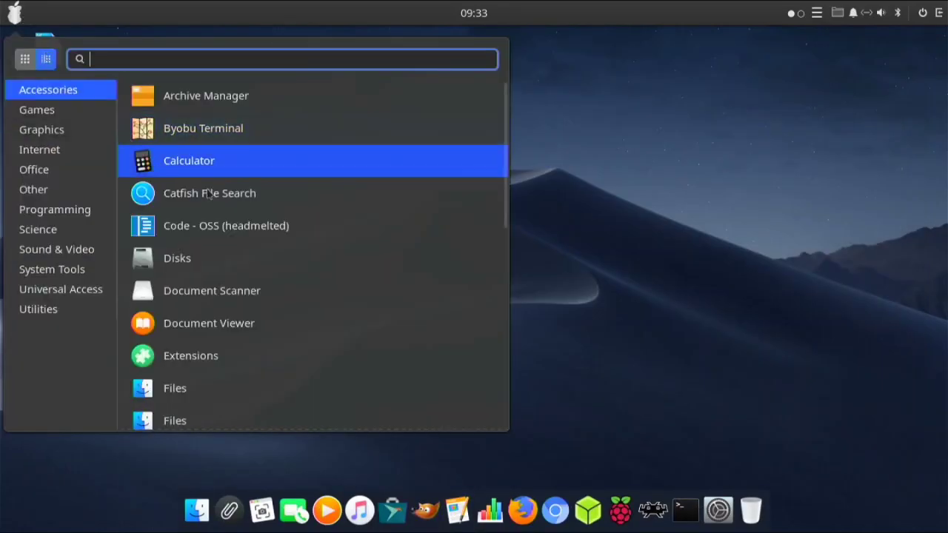
{"action": "scroll", "coordinate": [254, 259], "scroll_direction": "down", "scroll_amount": 5}
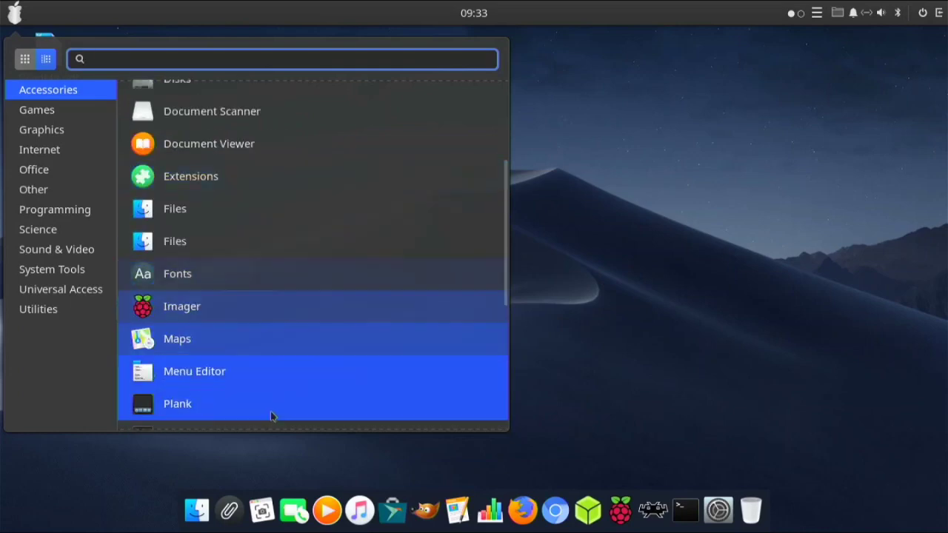
{"action": "left_click", "coordinate": [17, 111]}
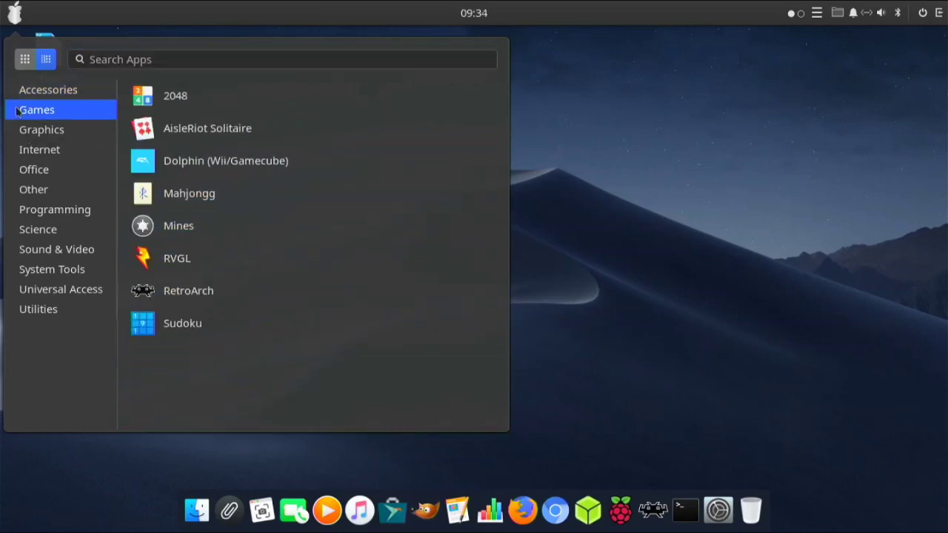
{"action": "left_click", "coordinate": [53, 137]}
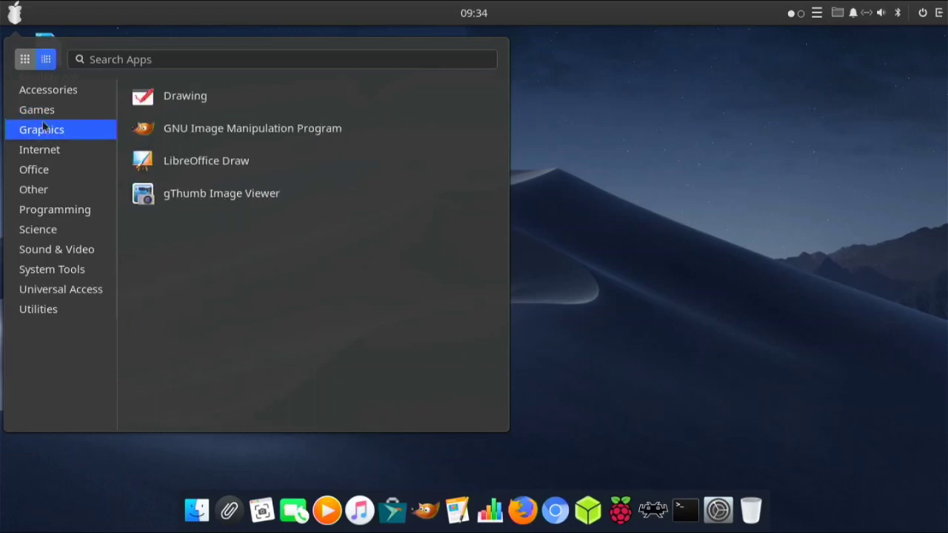
{"action": "left_click", "coordinate": [332, 524]}
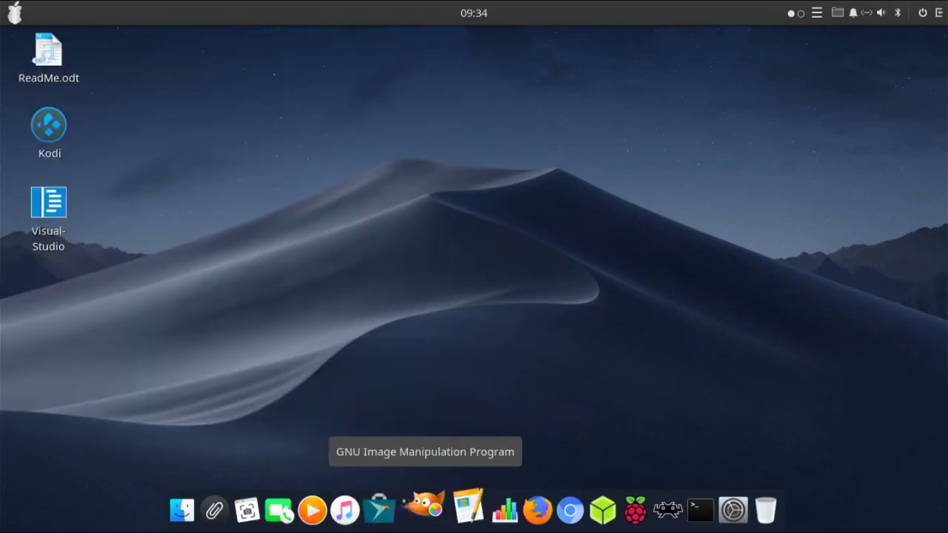
{"action": "left_click", "coordinate": [435, 508]}
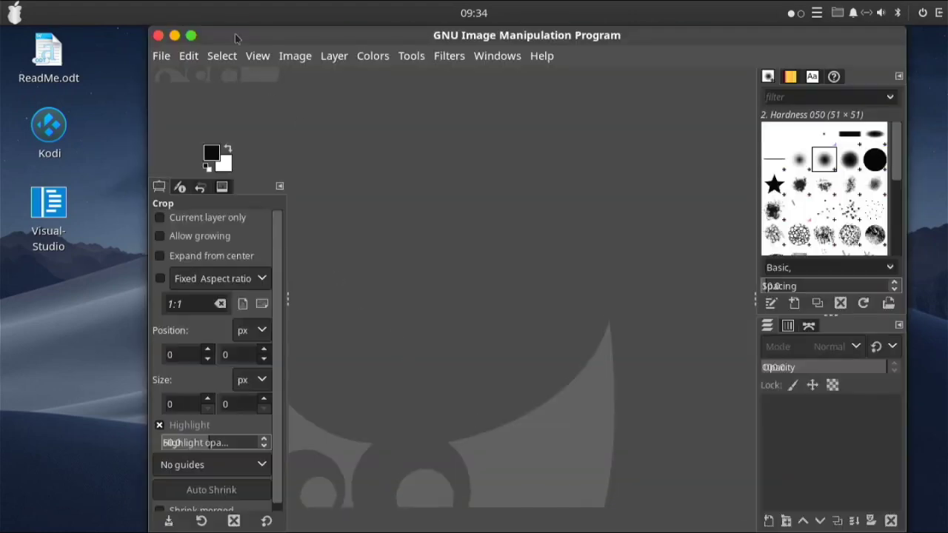
{"action": "left_click_drag", "start_coordinate": [241, 34], "coordinate": [189, 26]}
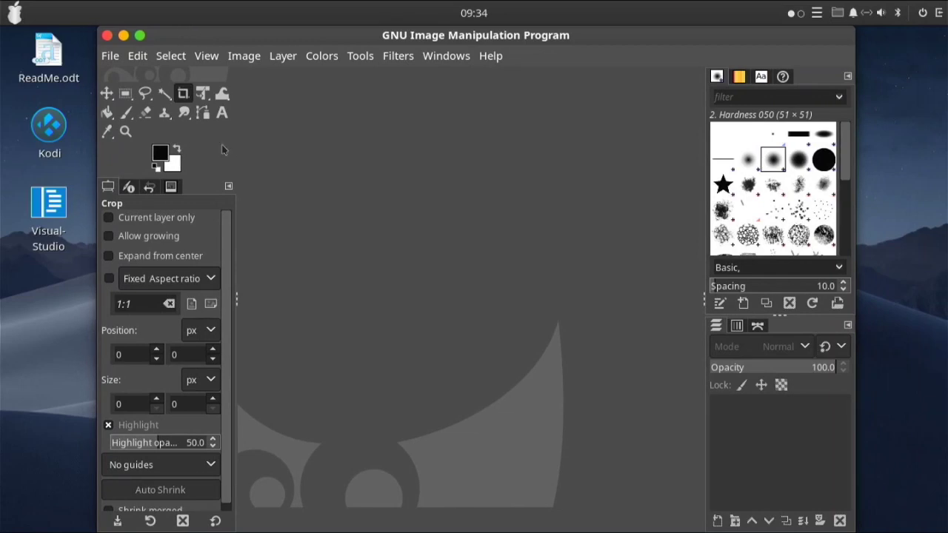
{"action": "left_click", "coordinate": [107, 36]}
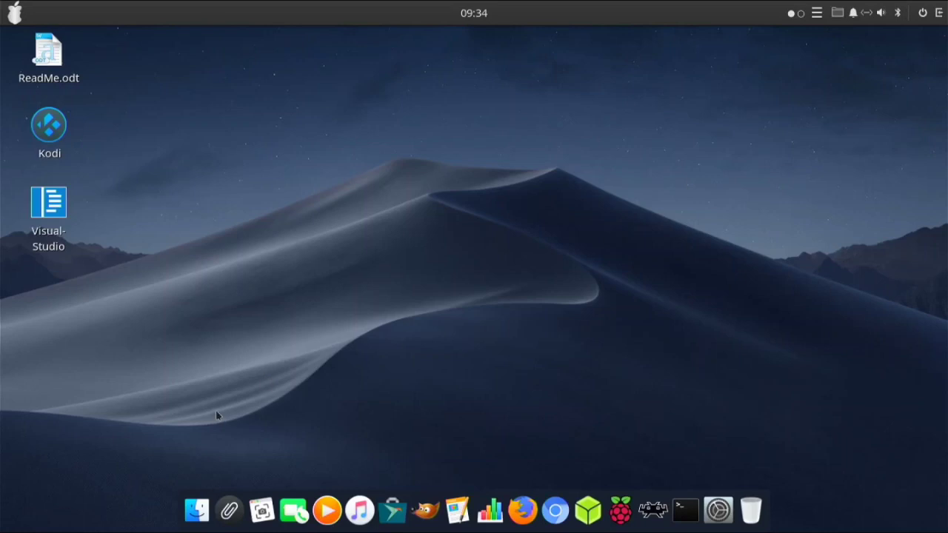
Open the Downloads folder in the Files manager, showing v1.4patch.zip
{"action": "left_click", "coordinate": [197, 511]}
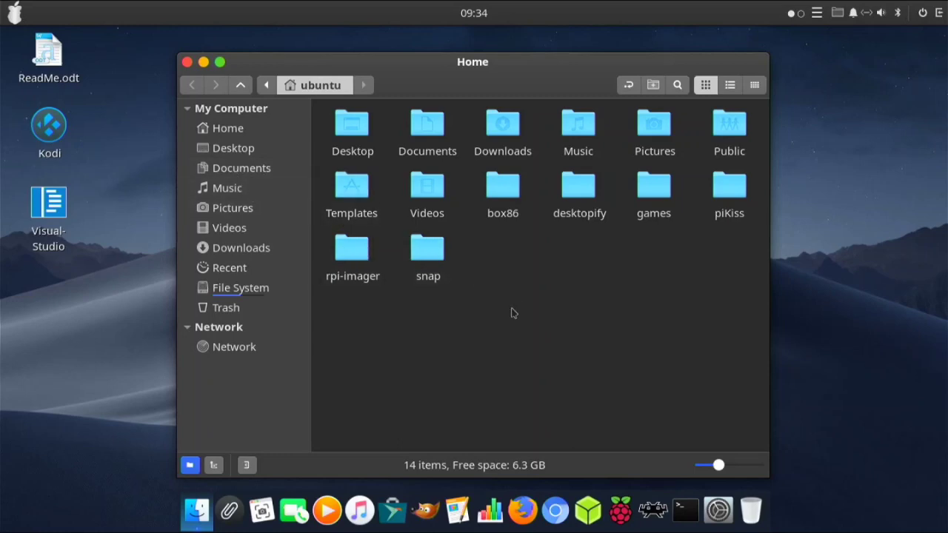
{"action": "double_click", "coordinate": [508, 127]}
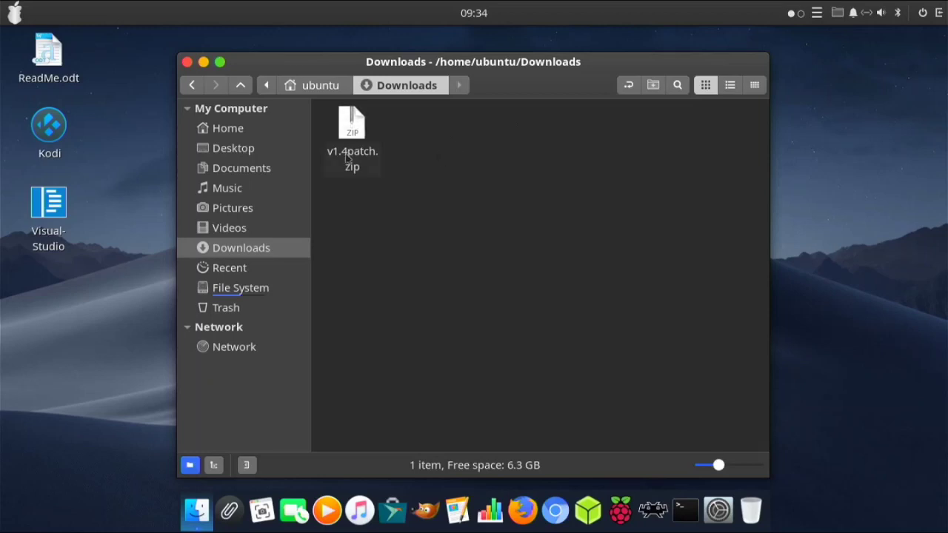
Extract all files from v1.4patch.zip into Downloads with Archive Manager, then close the archive
{"action": "double_click", "coordinate": [347, 156]}
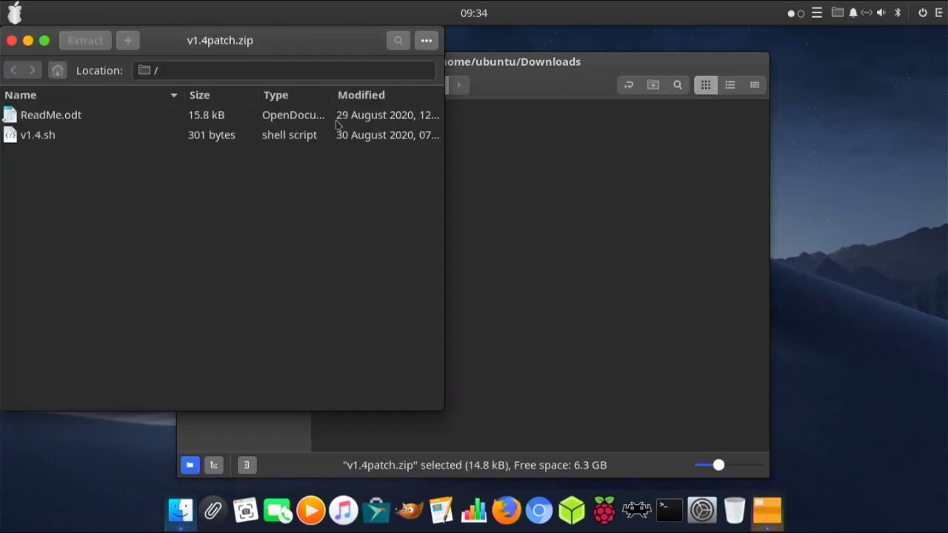
{"action": "left_click", "coordinate": [83, 41]}
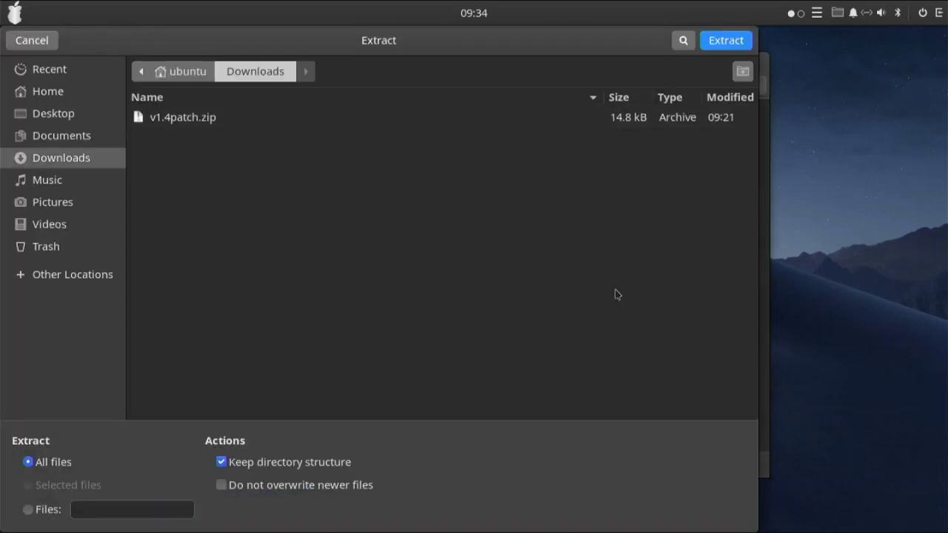
{"action": "left_click", "coordinate": [726, 41]}
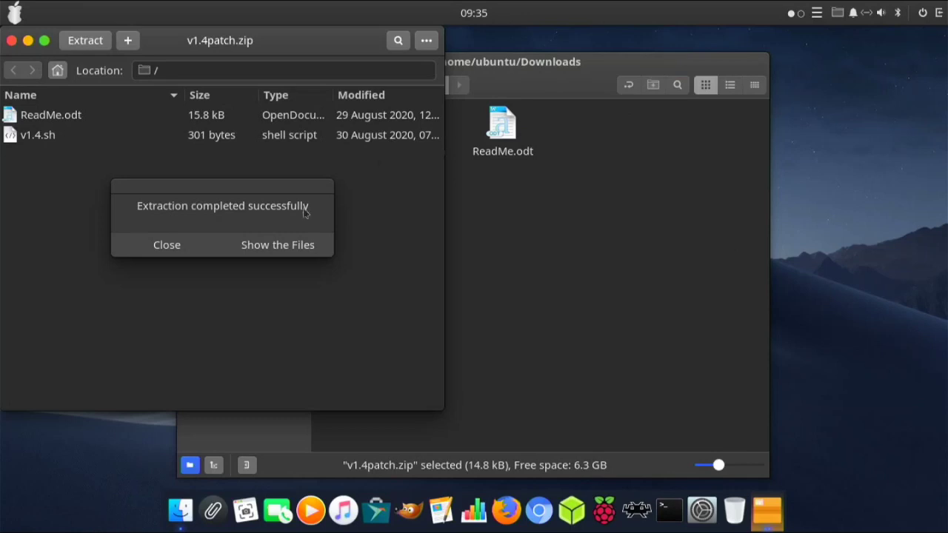
{"action": "left_click", "coordinate": [117, 235]}
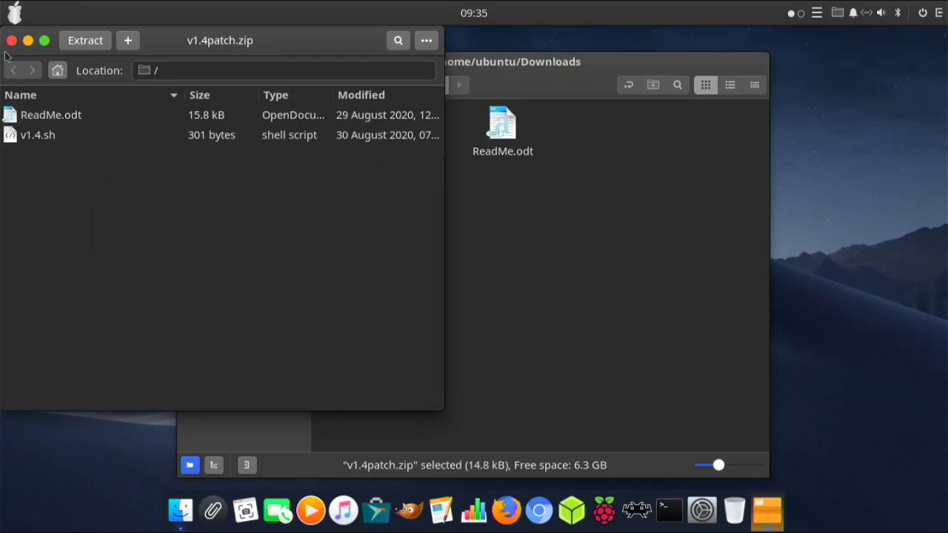
{"action": "left_click", "coordinate": [12, 41]}
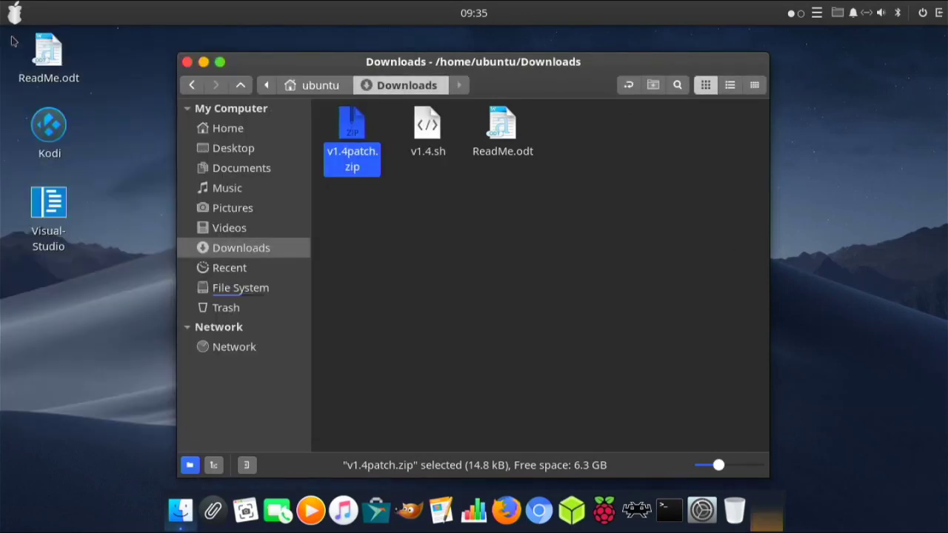
{"action": "left_click", "coordinate": [437, 225]}
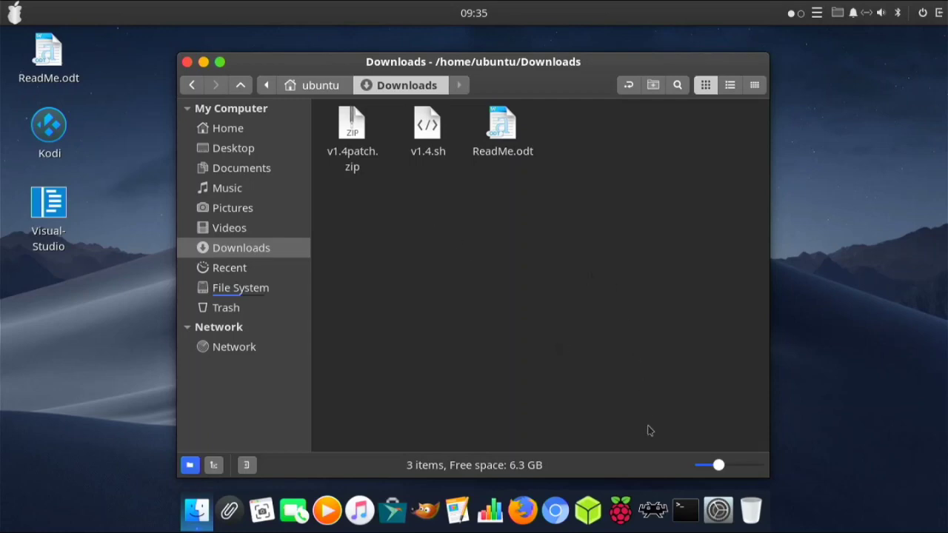
Open a terminal and change into the Downloads folder with cd Downloads
{"action": "left_click", "coordinate": [685, 509]}
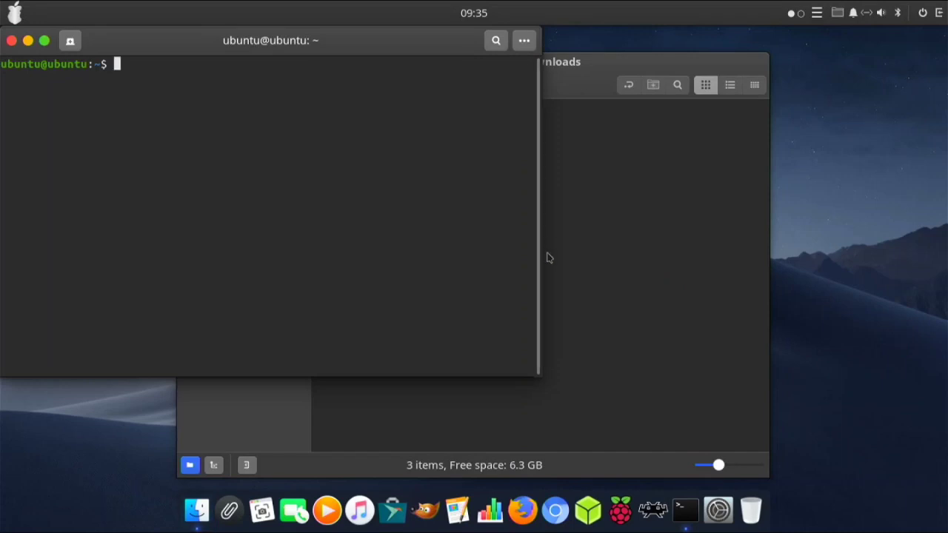
{"action": "type", "text": "cd Downloads"}
{"action": "key", "text": "Return"}
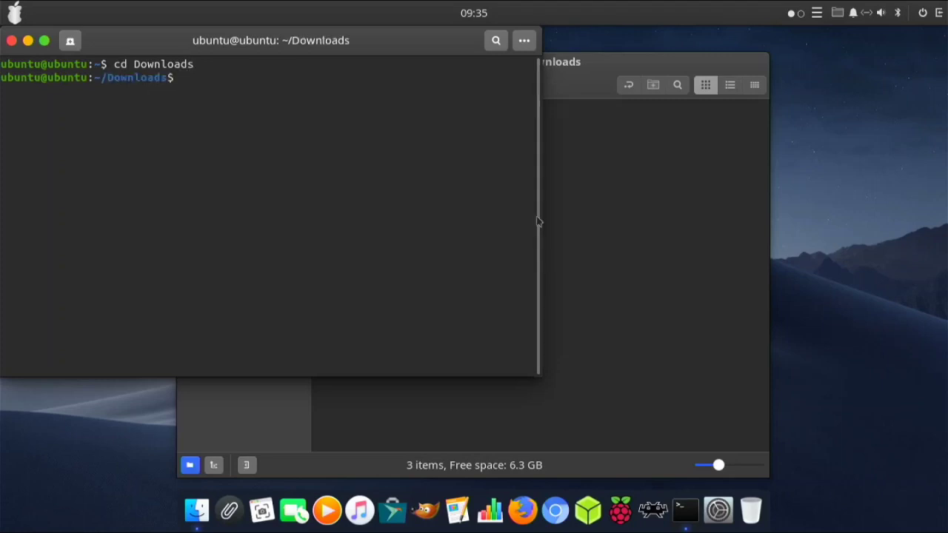
Run chmod +x v1.4.sh to make the patch script executable
{"action": "type", "text": "chmod"}
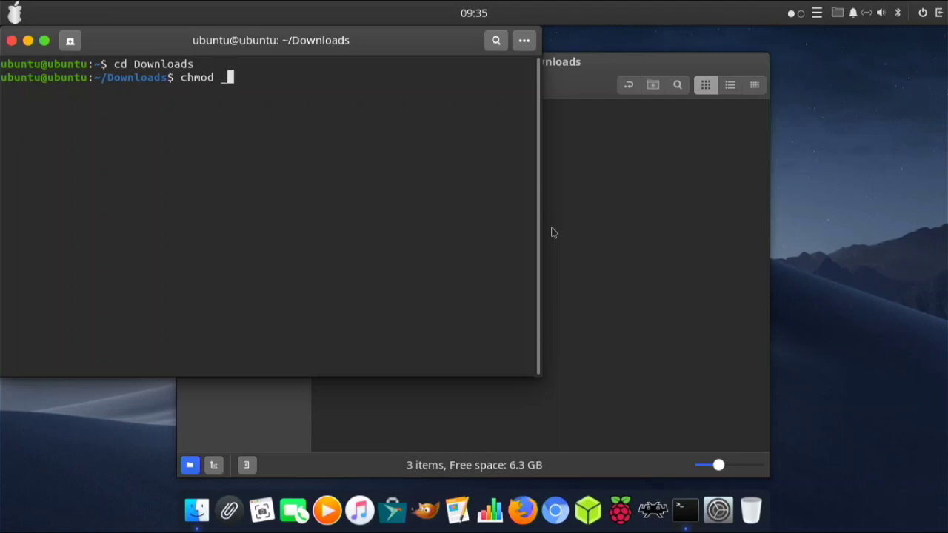
{"action": "type", "text": " +x"}
{"action": "left_click", "coordinate": [584, 308]}
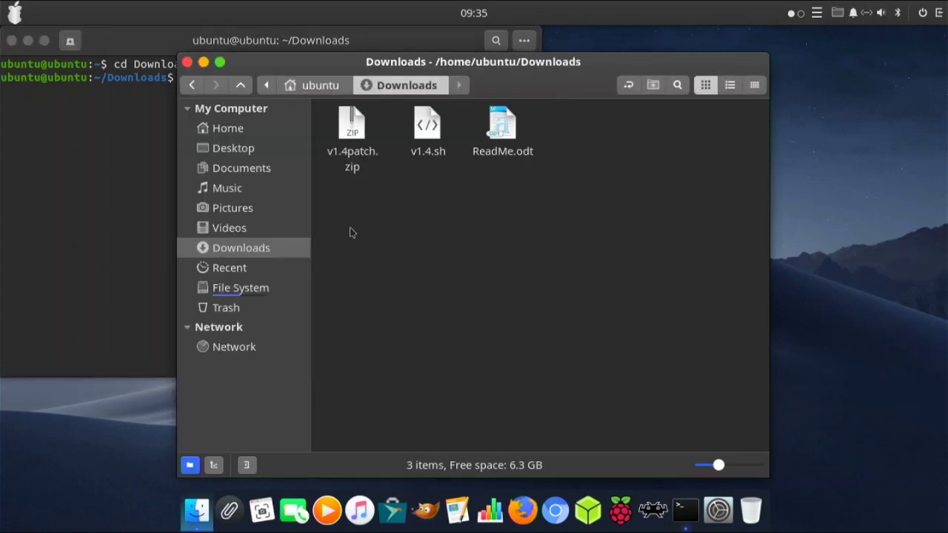
{"action": "left_click", "coordinate": [134, 205]}
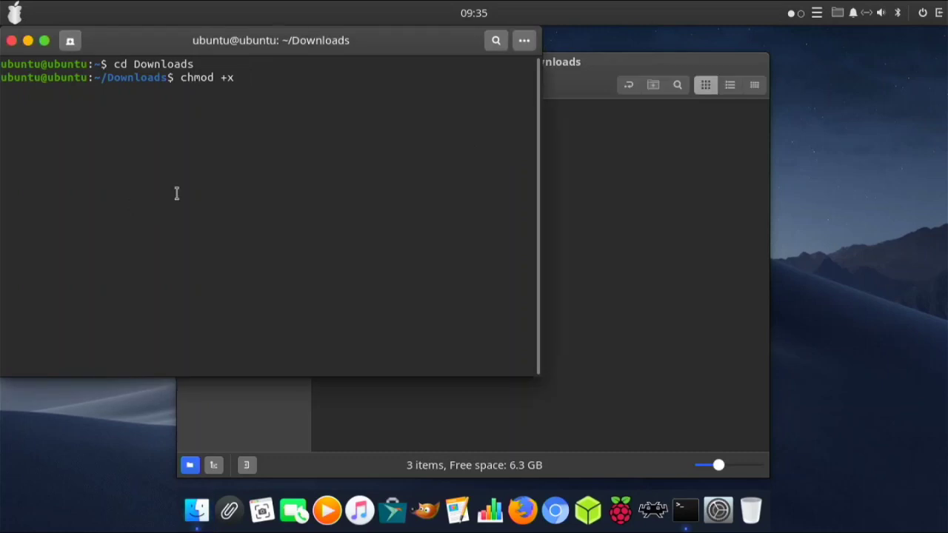
{"action": "type", "text": "v1.4.sh"}
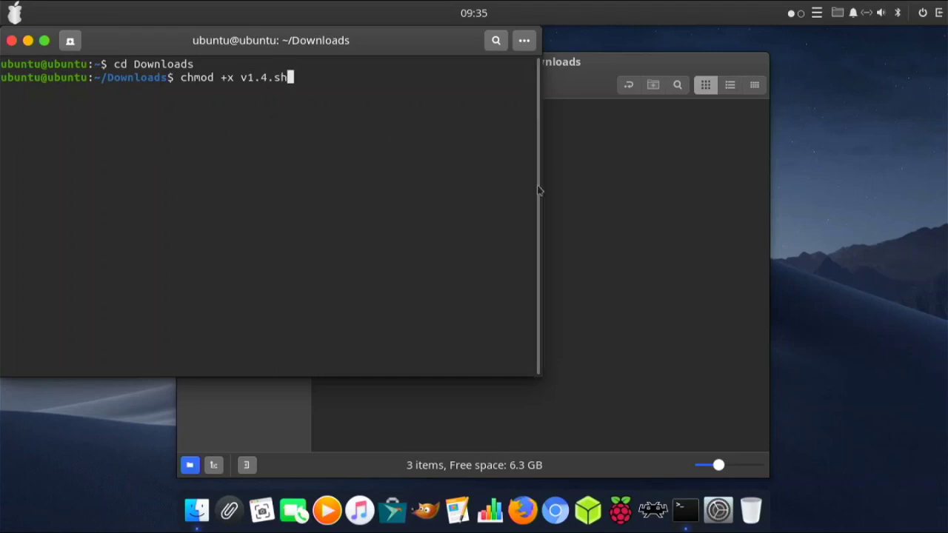
{"action": "left_click", "coordinate": [568, 177]}
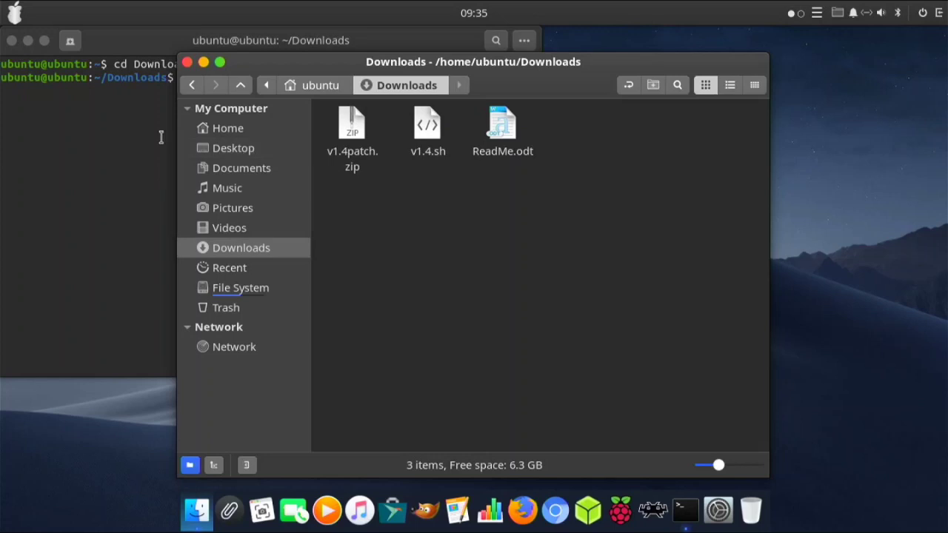
{"action": "left_click", "coordinate": [133, 139]}
{"action": "key", "text": "Return"}
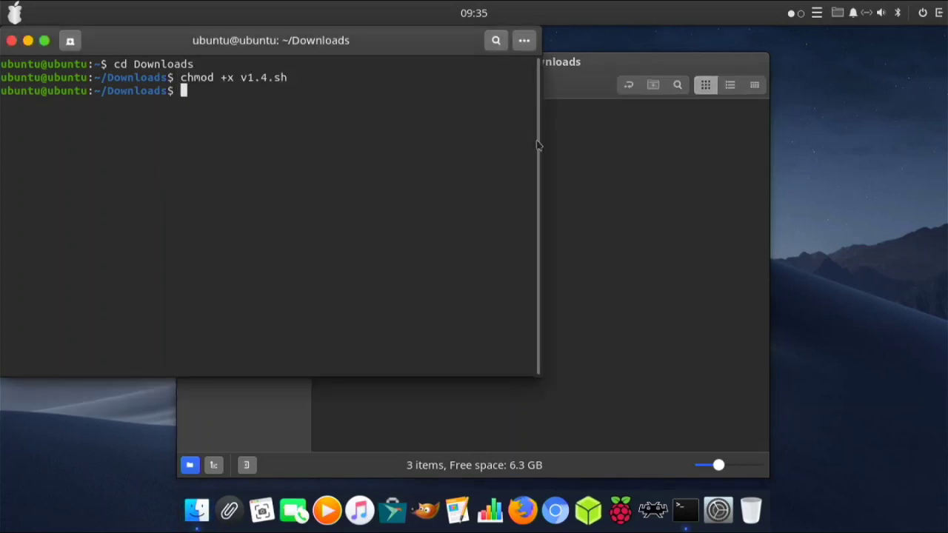
Drag v1.4.sh onto the terminal to insert its full path, then close the terminal
{"action": "left_click", "coordinate": [557, 154]}
{"action": "left_click", "coordinate": [421, 127]}
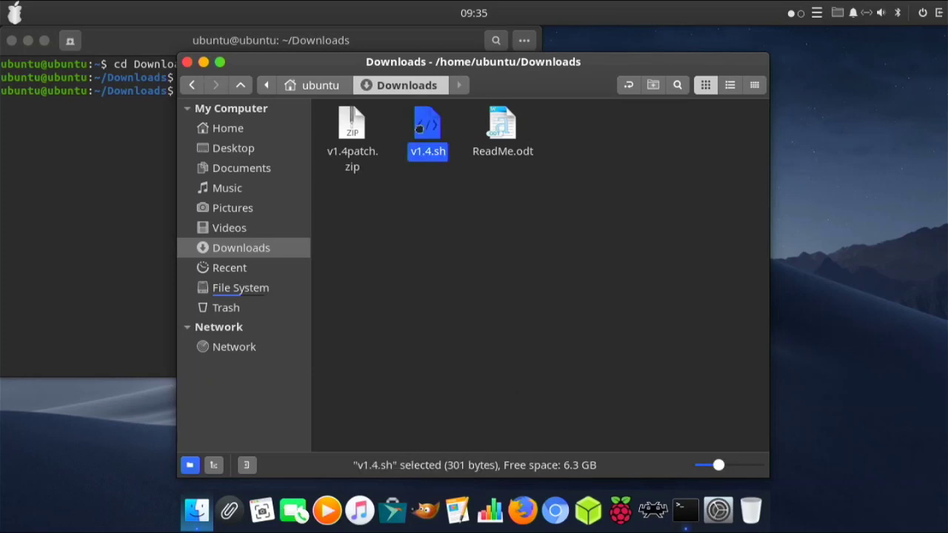
{"action": "left_click_drag", "start_coordinate": [419, 127], "coordinate": [21, 146]}
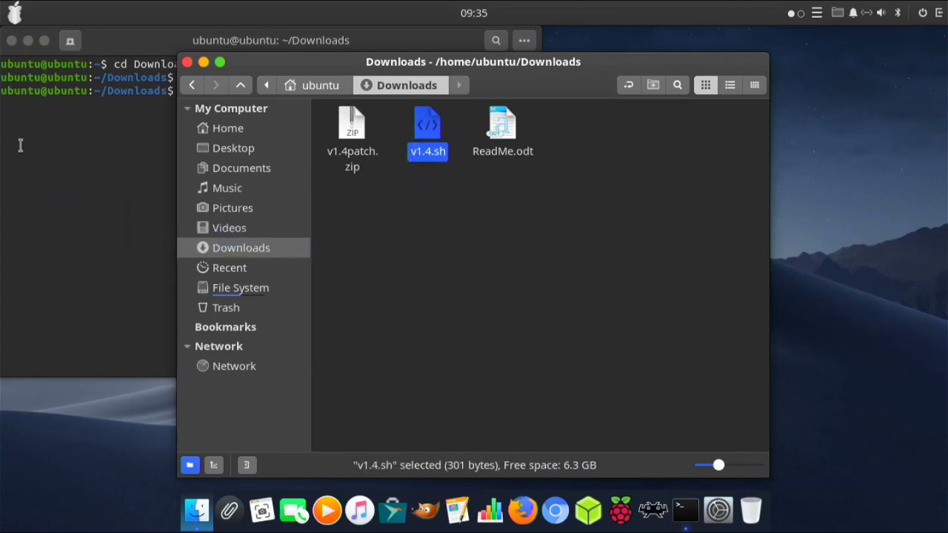
{"action": "left_click", "coordinate": [72, 169]}
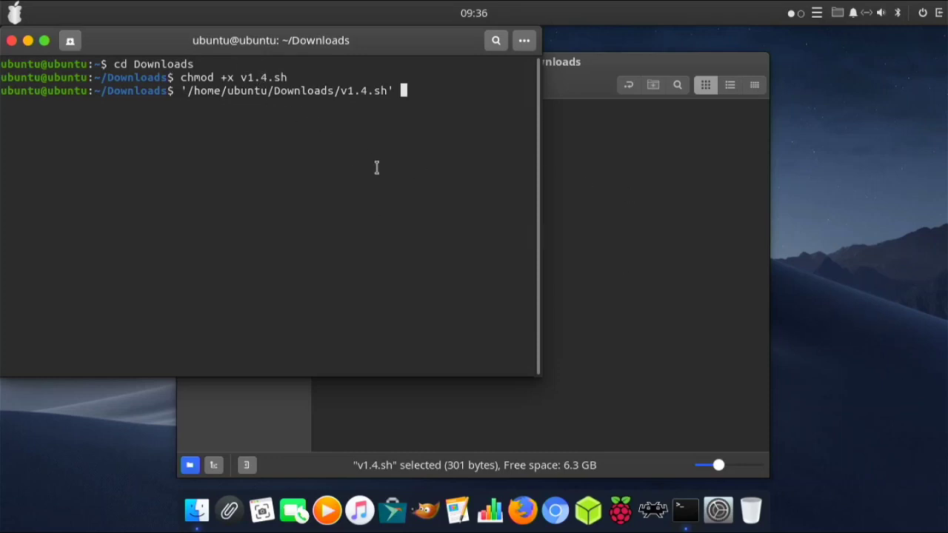
{"action": "left_click", "coordinate": [10, 41]}
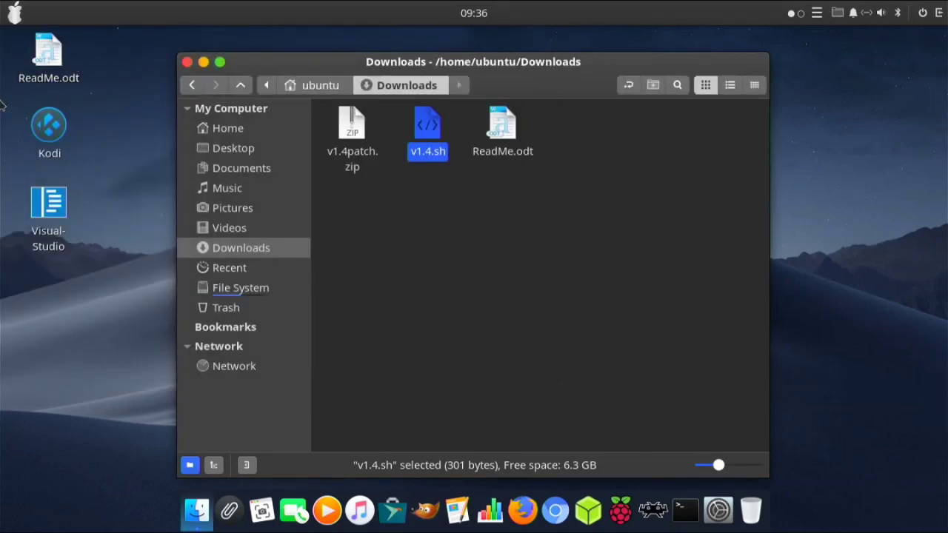
Close the Downloads window, then launch Raspberry Pi Imager and close it again
{"action": "left_click", "coordinate": [187, 62]}
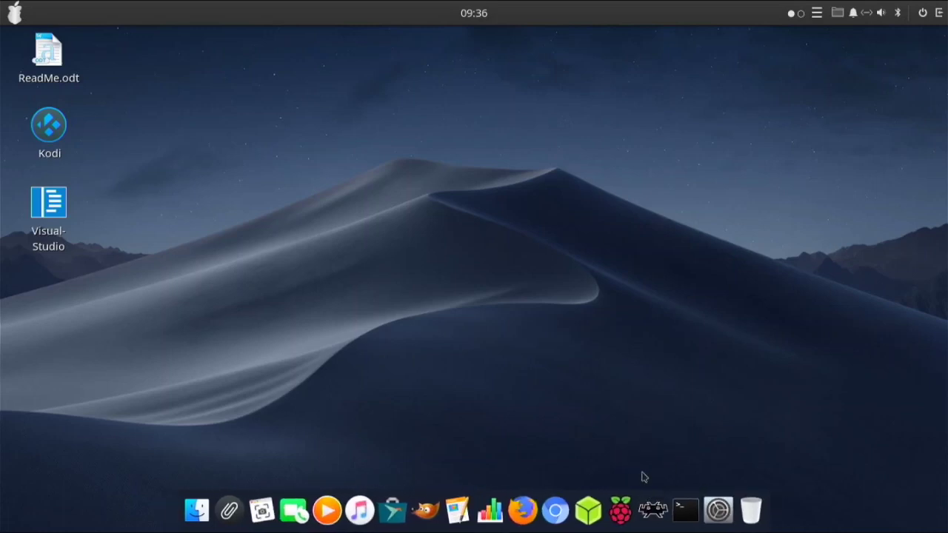
{"action": "left_click", "coordinate": [612, 510]}
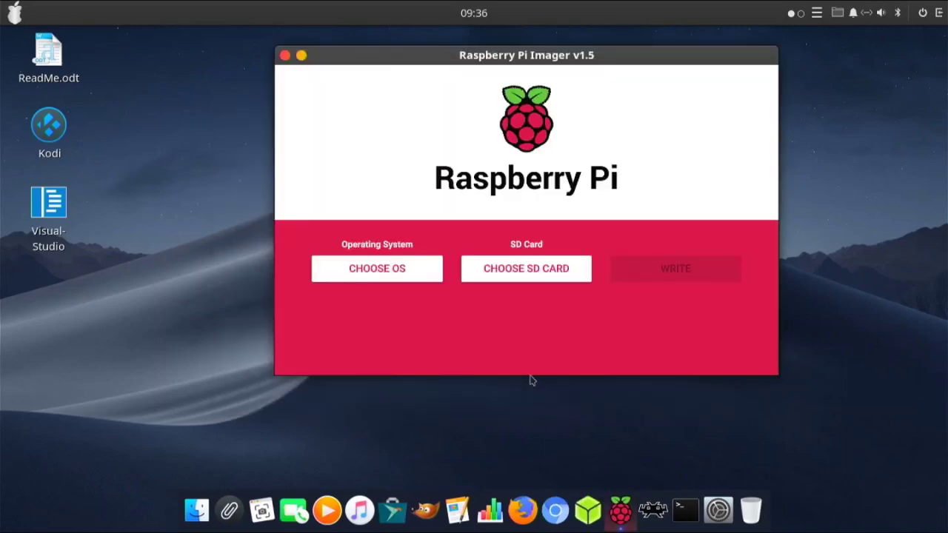
{"action": "left_click", "coordinate": [284, 55]}
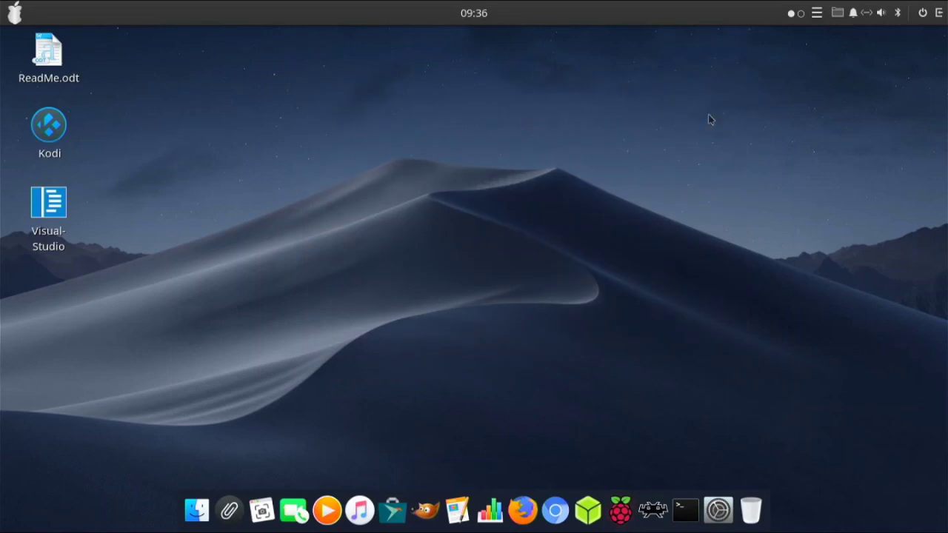